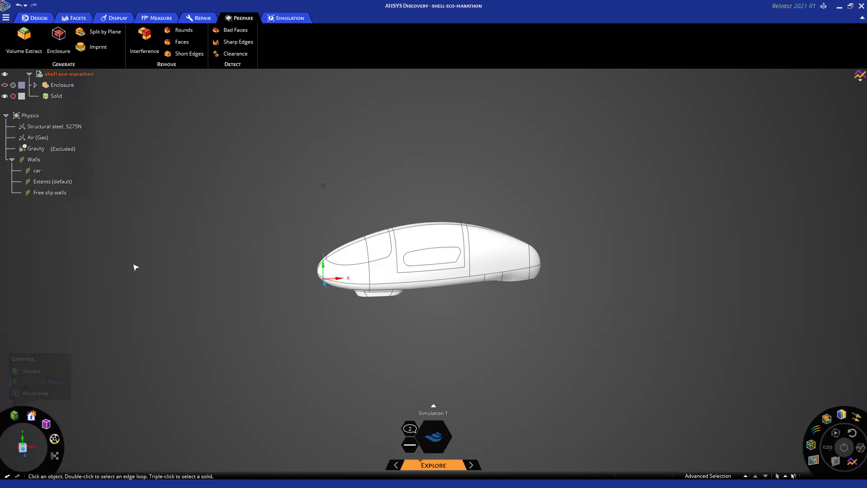
- Show the Enclosure as a translucent box around the car and hide the Solid car body
click(61, 84)
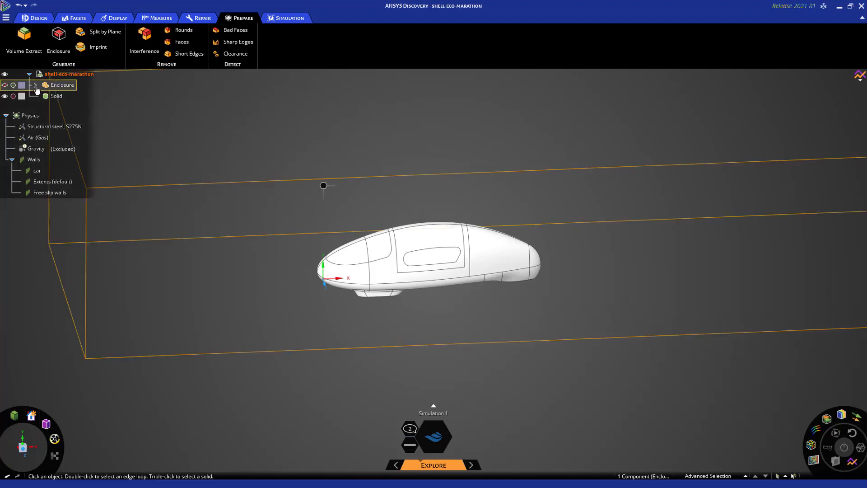
click(21, 85)
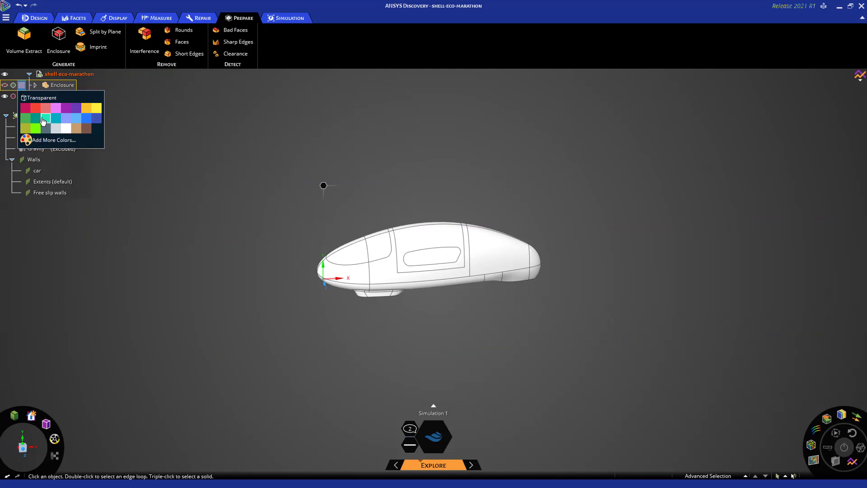
click(4, 85)
click(4, 96)
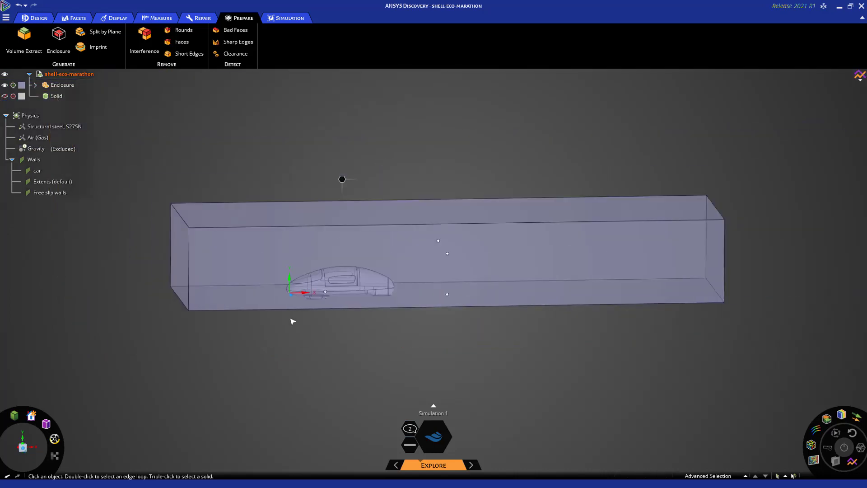
- Add a Fluid Flow Inlet on the enclosure's left face with a 35 km/h velocity
right_click(341, 179)
mouse_move(358, 164)
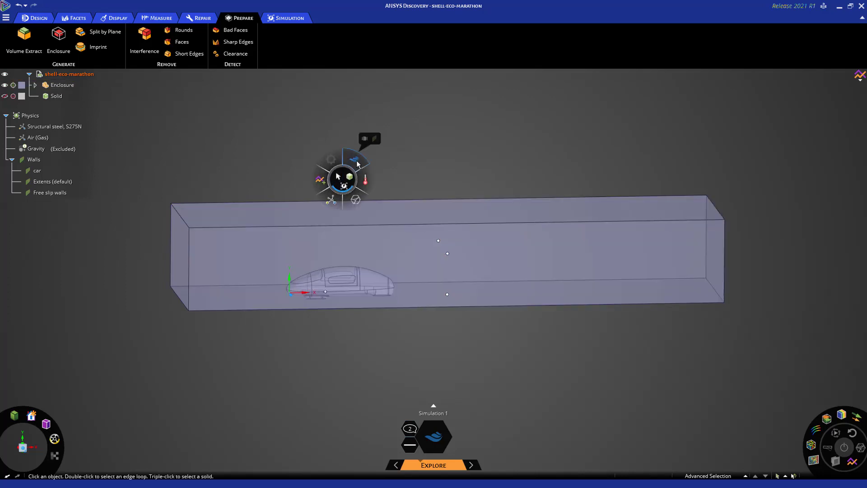
click(366, 139)
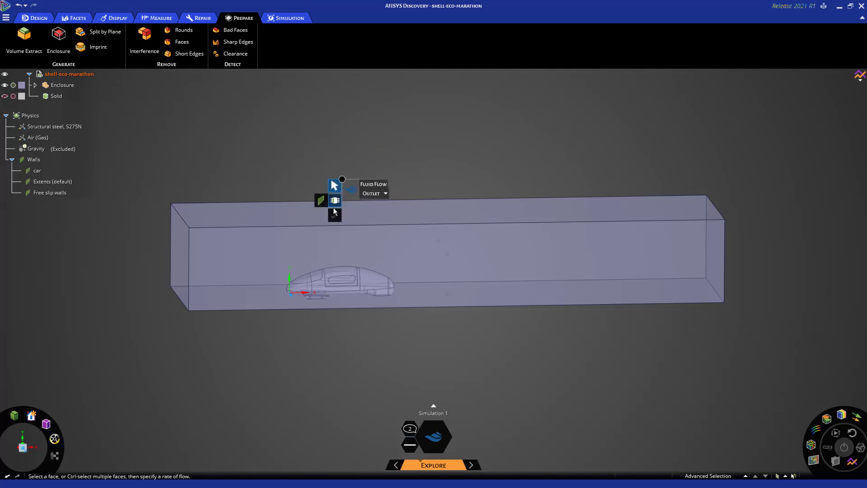
click(382, 194)
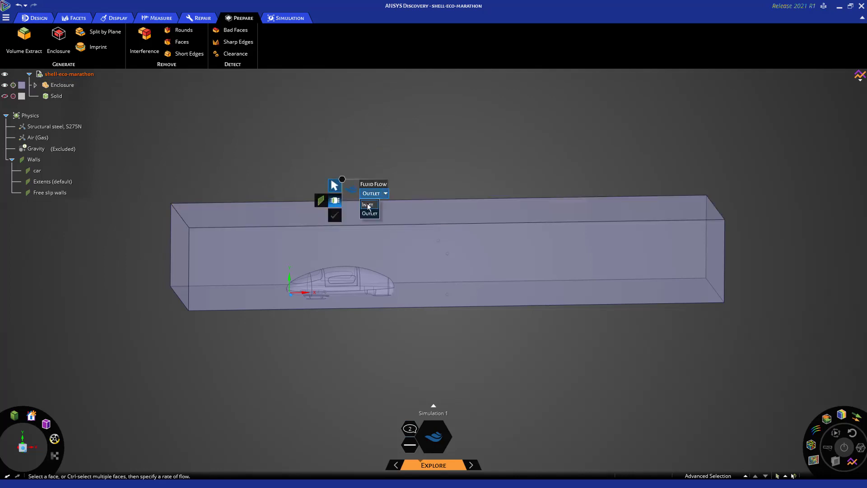
click(370, 203)
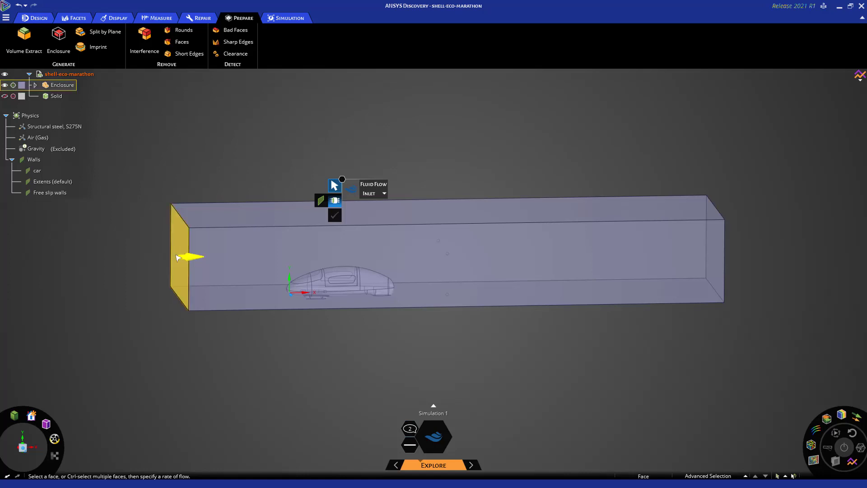
click(175, 255)
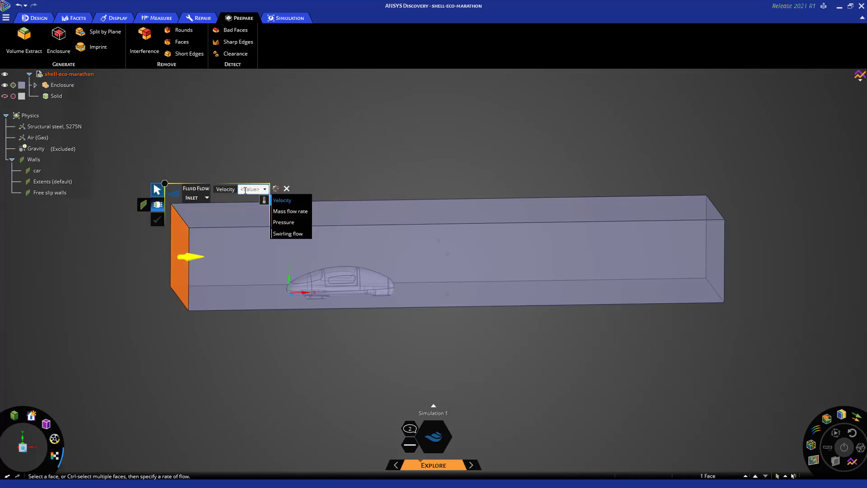
click(245, 190)
text(35)
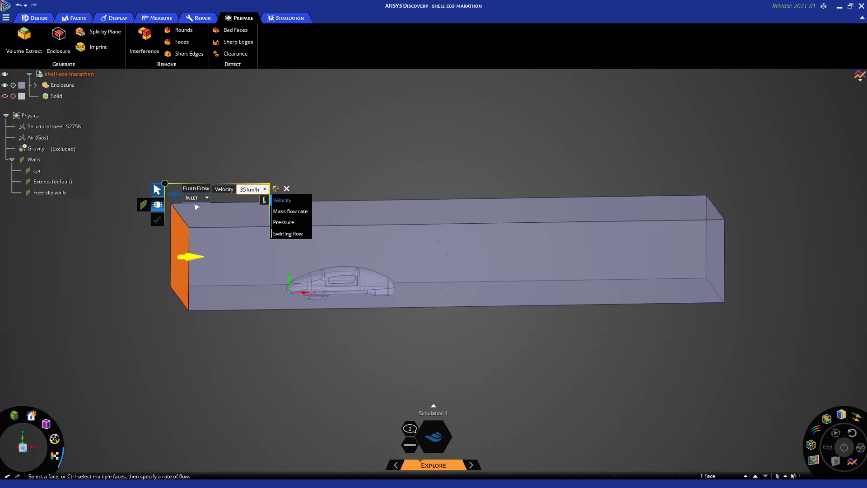
key(Return)
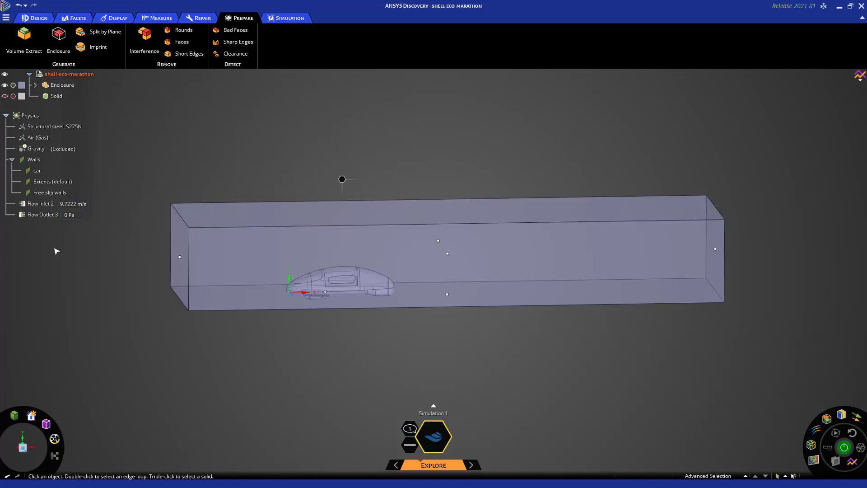
- Review the faces used by Flow Outlet 3, the car wall and the free slip walls
click(37, 218)
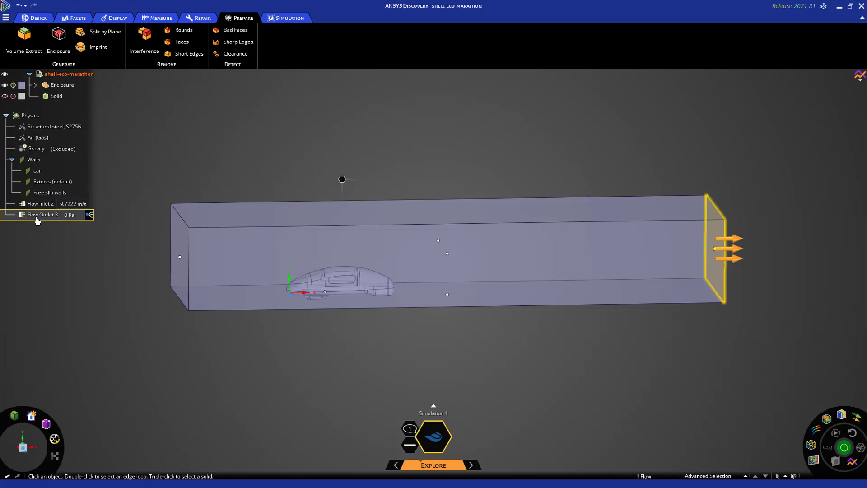
click(55, 176)
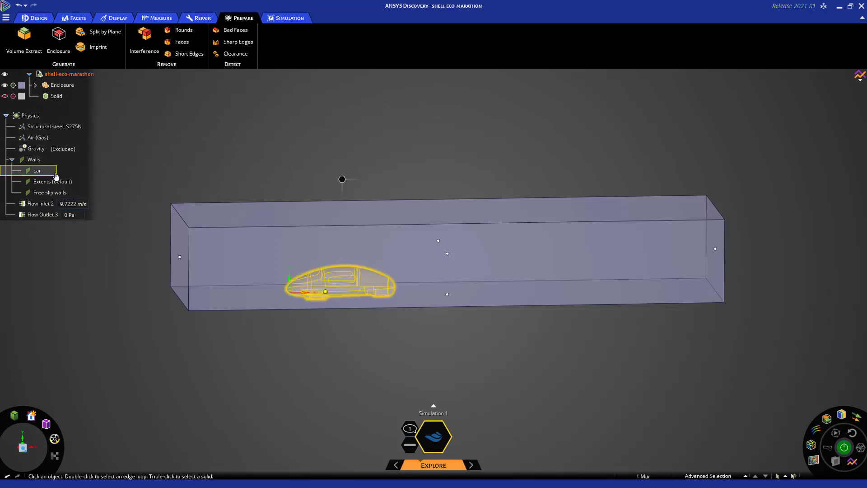
click(44, 194)
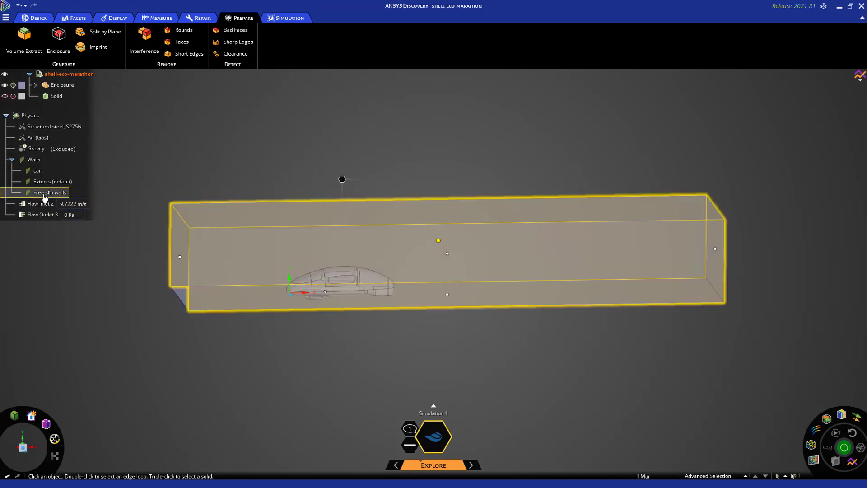
click(98, 300)
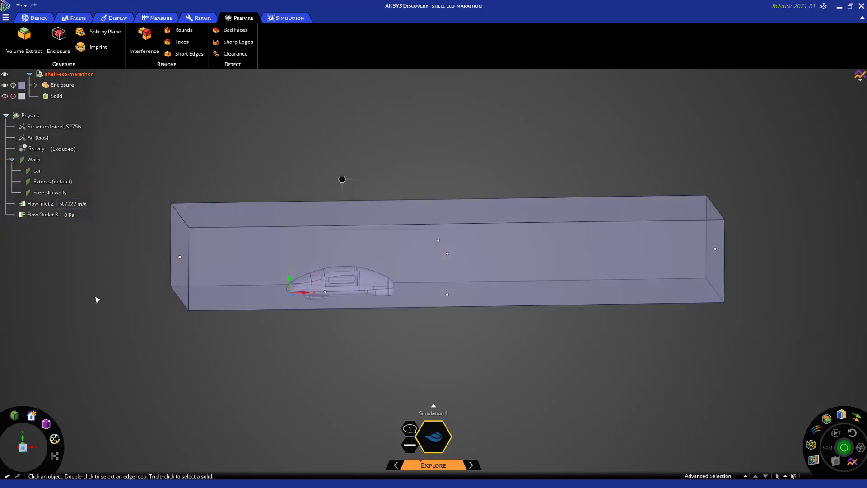
- Create a custom Force monitor over the whole car body, producing the X Force 1 chart
click(289, 18)
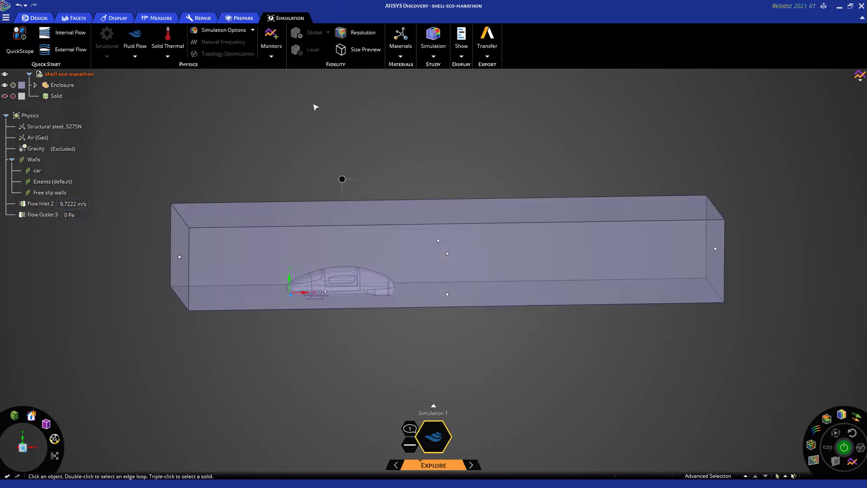
click(271, 57)
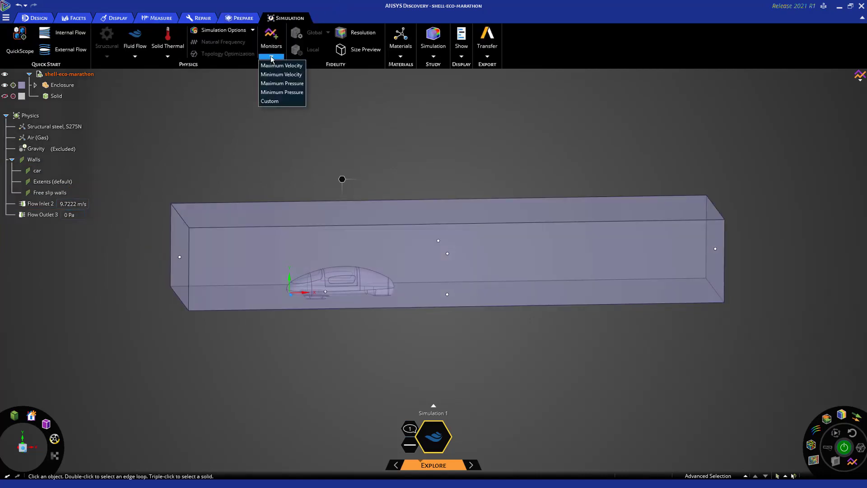
click(271, 100)
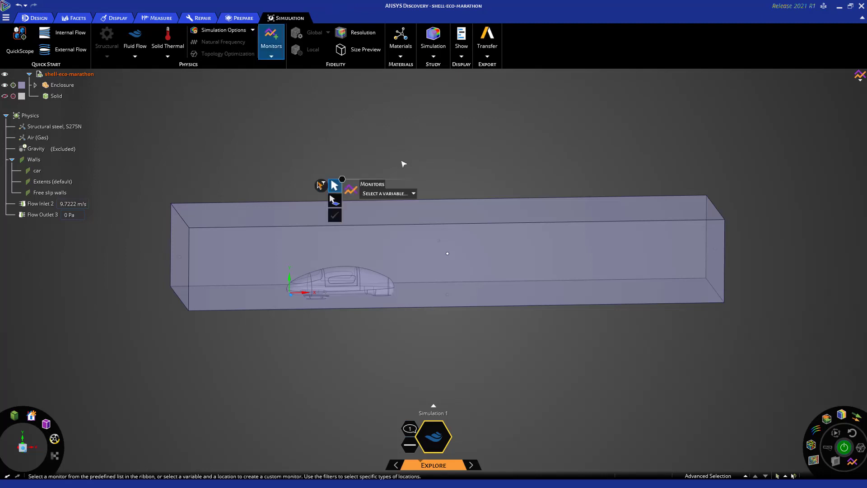
click(410, 193)
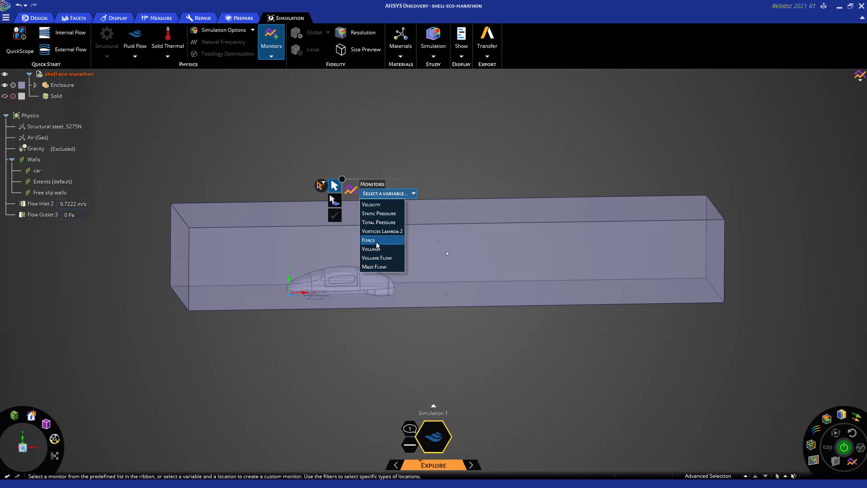
click(368, 240)
drag(265, 255, 411, 329)
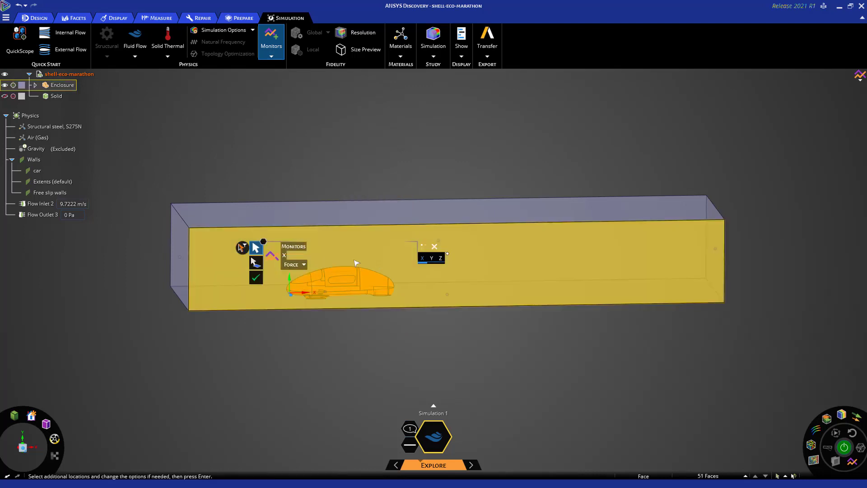
key(Return)
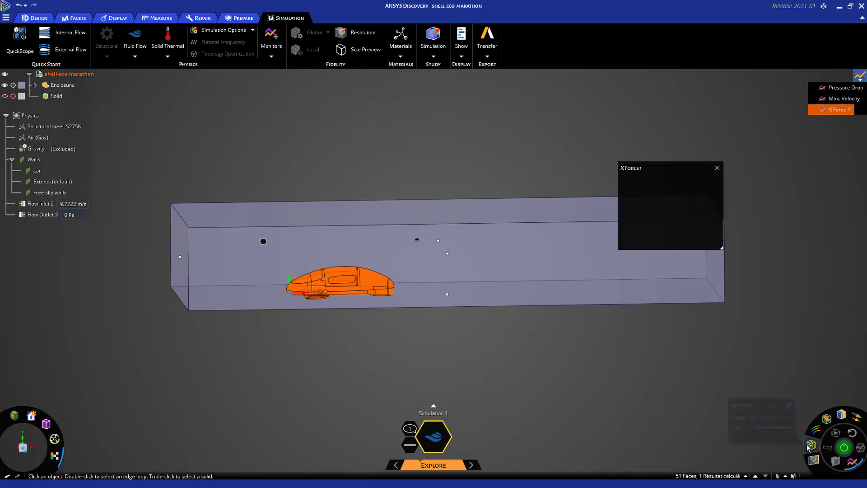
- Solve the flow and show velocity contours on the enclosure, peaking at 13.159 m/s
click(844, 448)
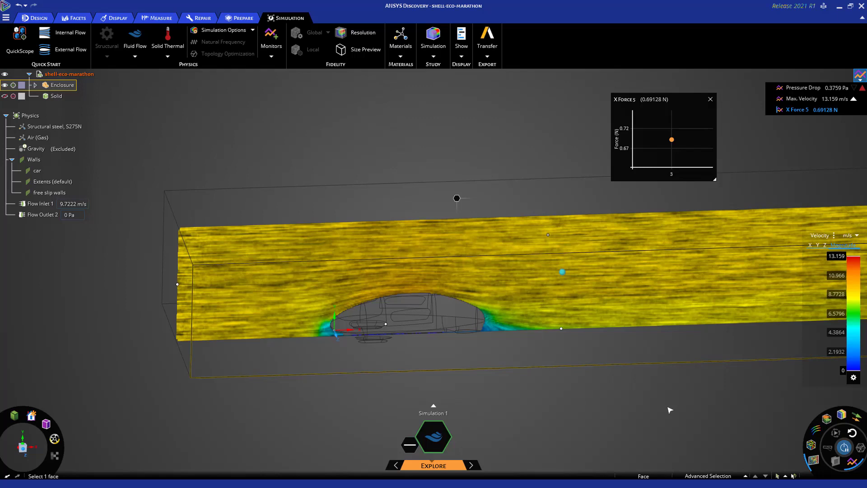
click(844, 415)
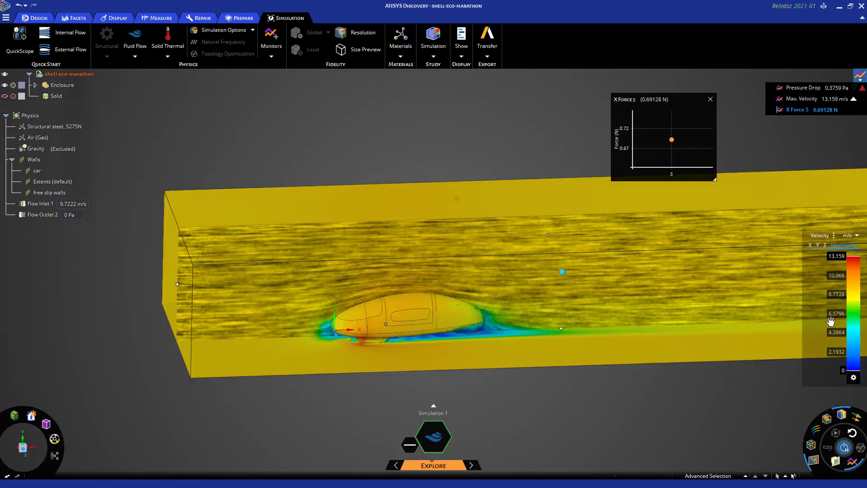
- Switch the contours to Static Pressure (-81.581 to 53.419 Pa) and zoom in and out on the car
click(820, 236)
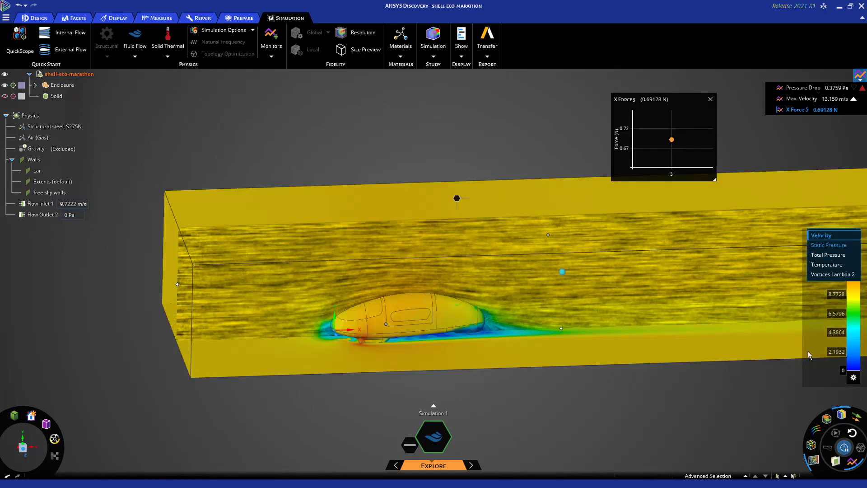
click(824, 246)
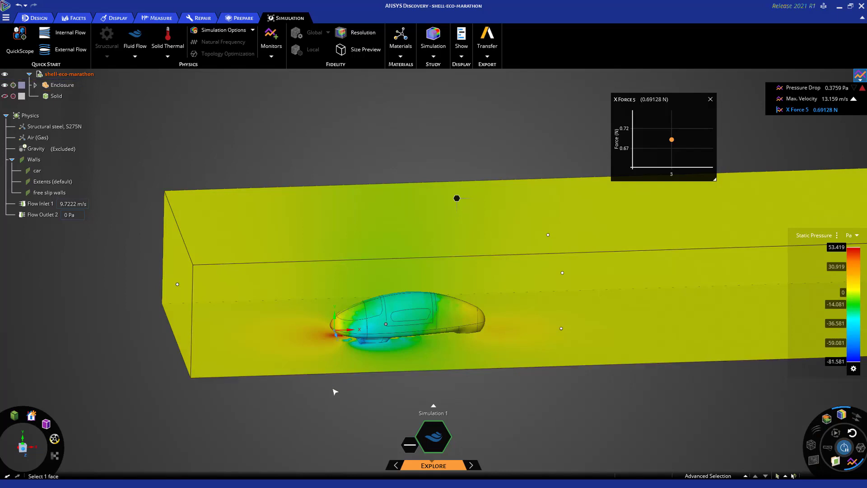
scroll(324, 337, up, 2)
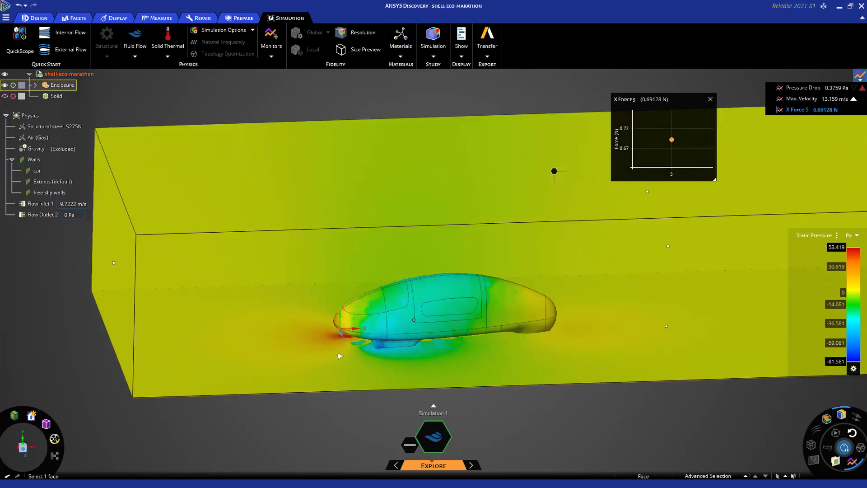
scroll(339, 354, down, 2)
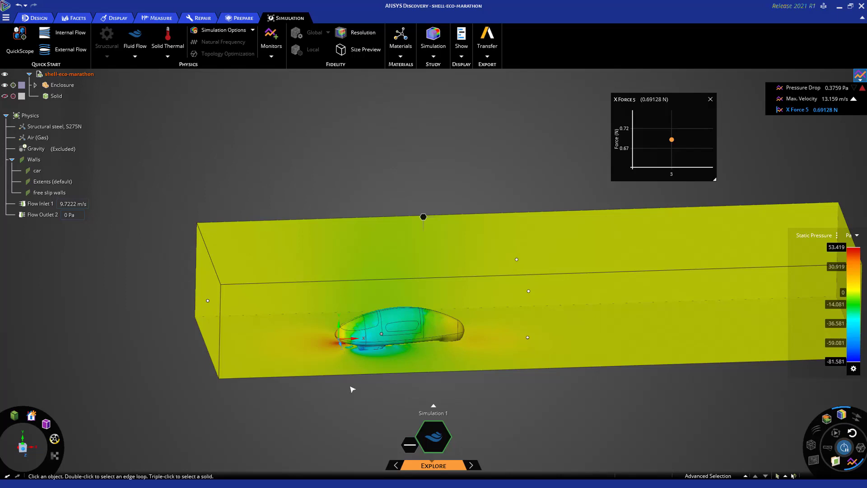
- Hide the Enclosure so only the car shows, then select the coordinate axis at its nose
click(31, 87)
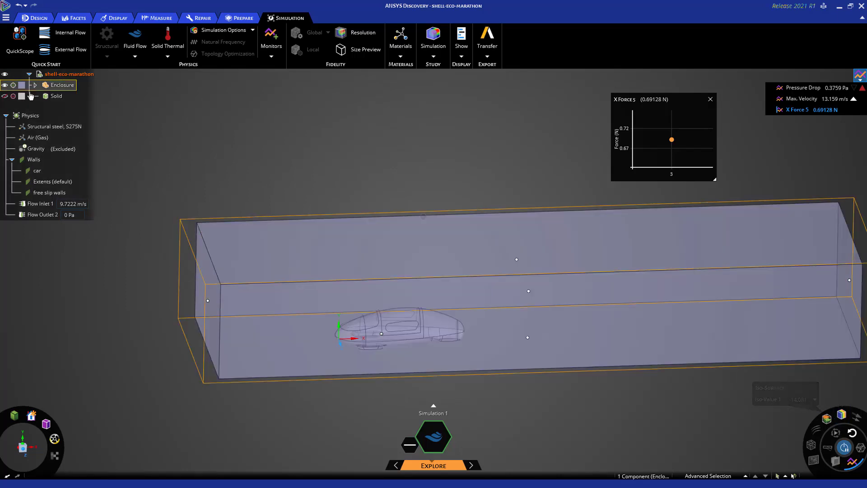
click(20, 96)
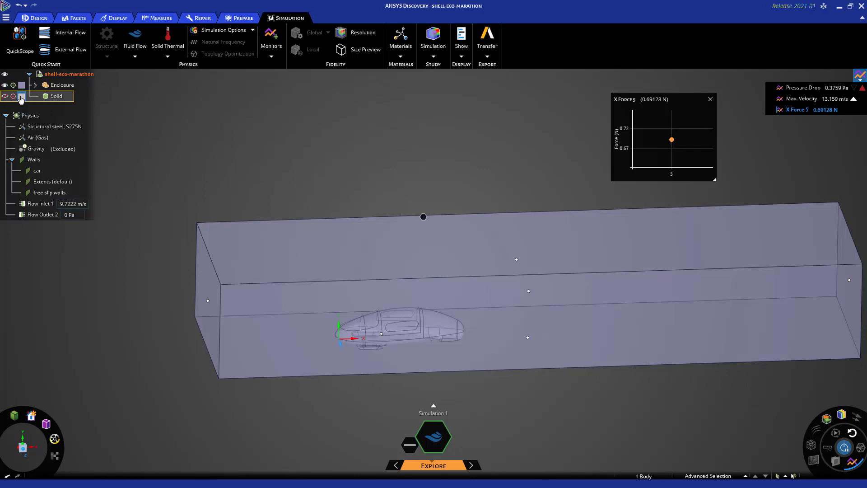
click(21, 96)
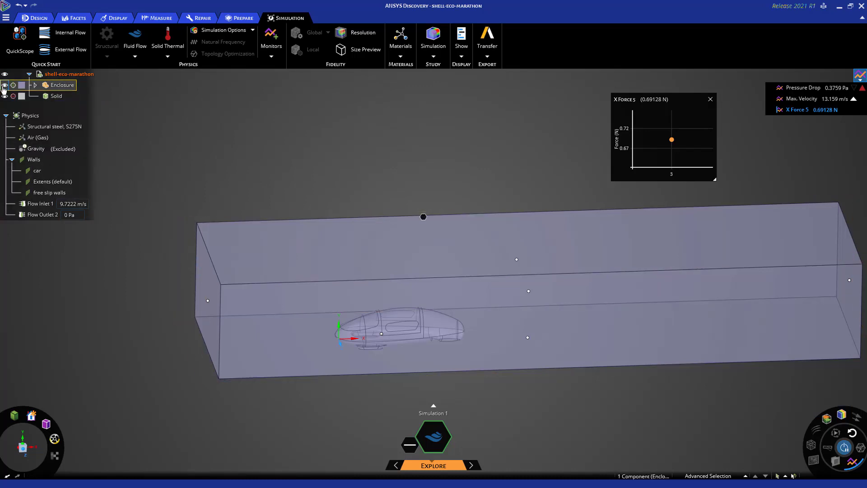
click(5, 85)
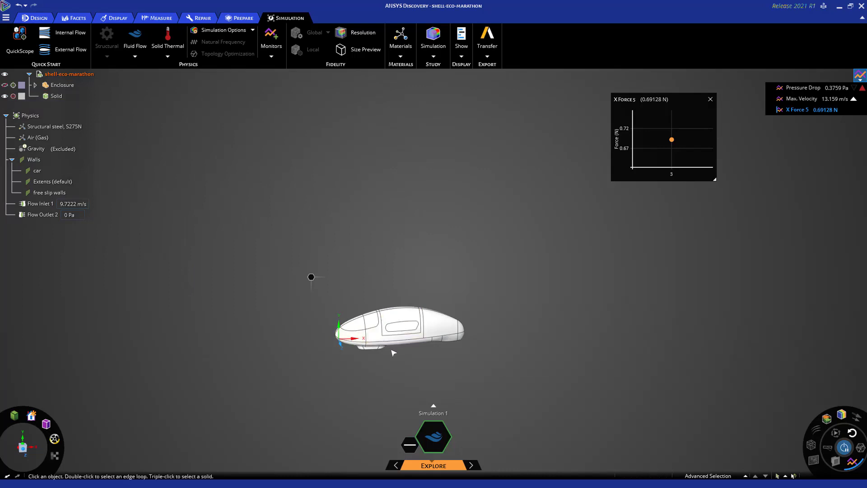
click(341, 342)
- Create a plane from the nose axis and rotate it to stand across the car
click(34, 18)
click(311, 31)
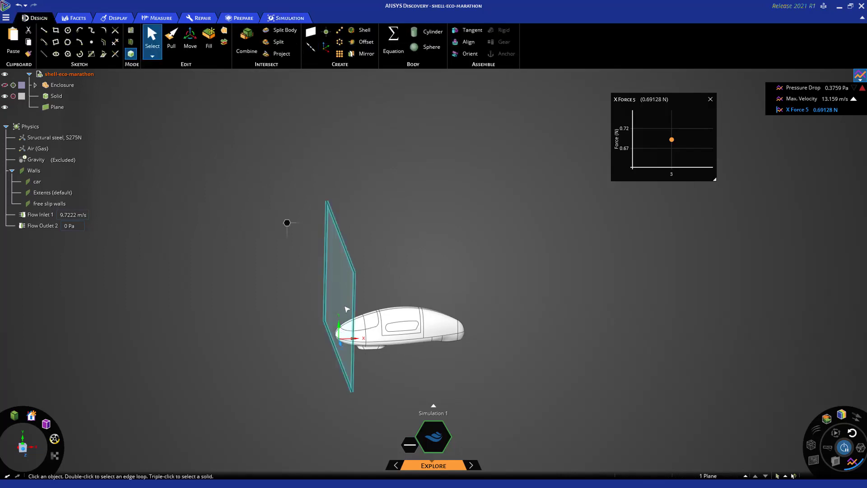
key(m)
drag(316, 289, 283, 348)
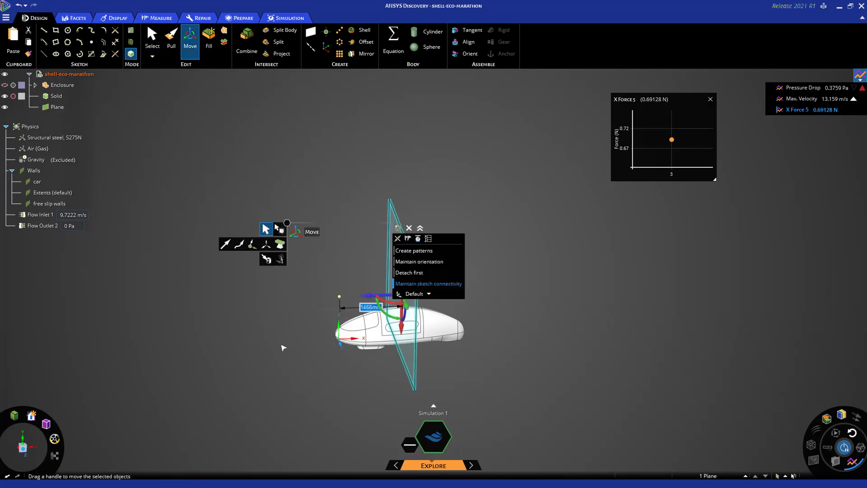
- Cut the car with the plane using Combine, pull the rear piece Solid1 back along X, and hide the plane
click(247, 43)
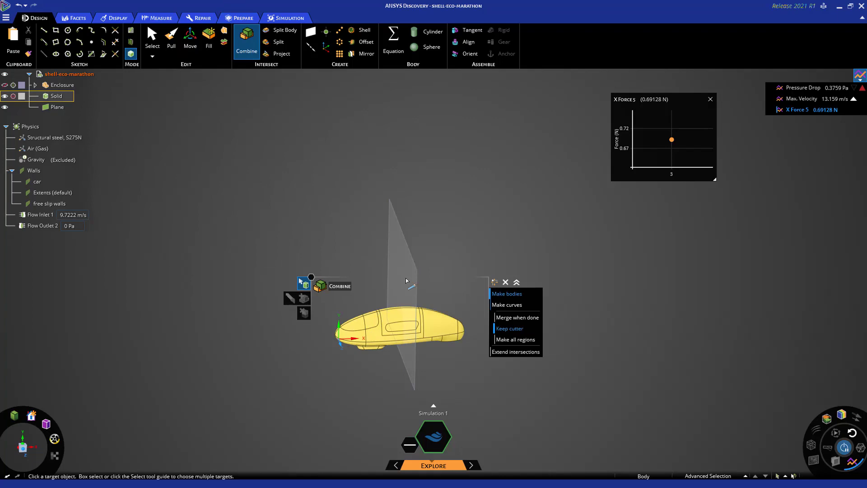
click(402, 318)
click(388, 343)
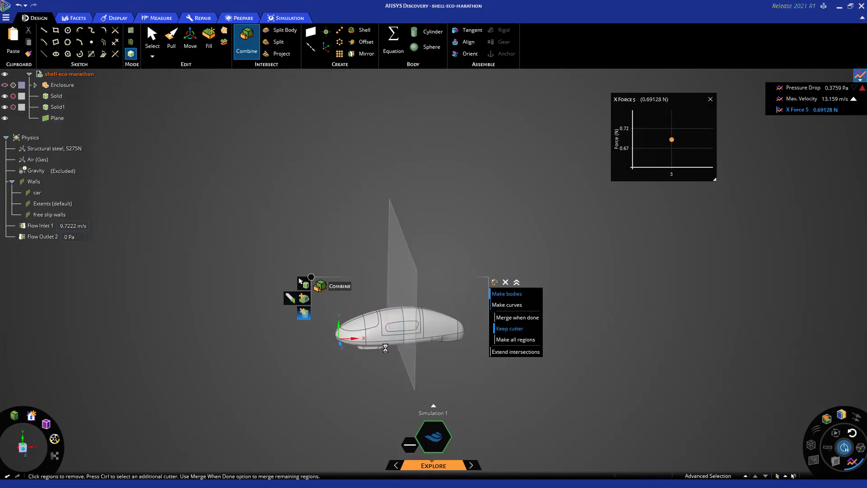
key(Escape)
click(442, 323)
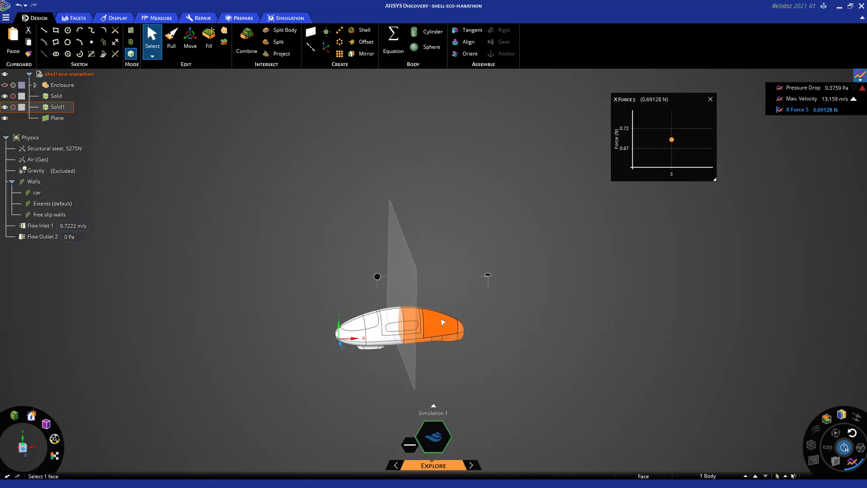
key(m)
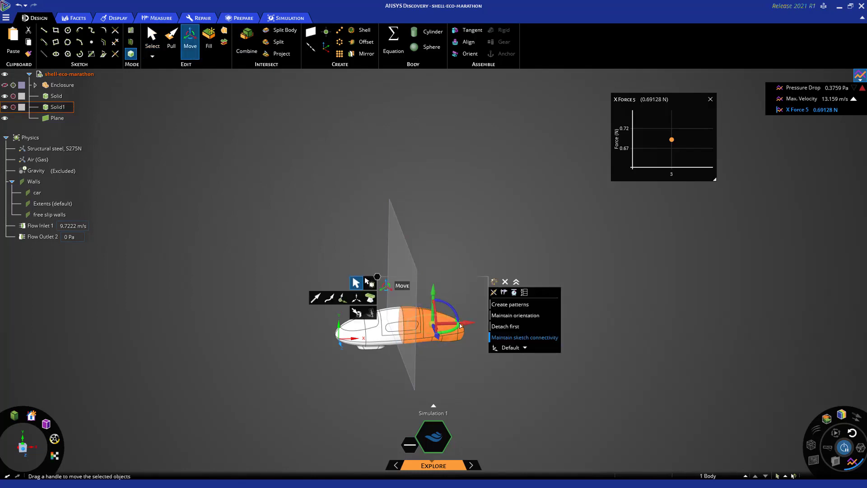
drag(463, 328, 482, 322)
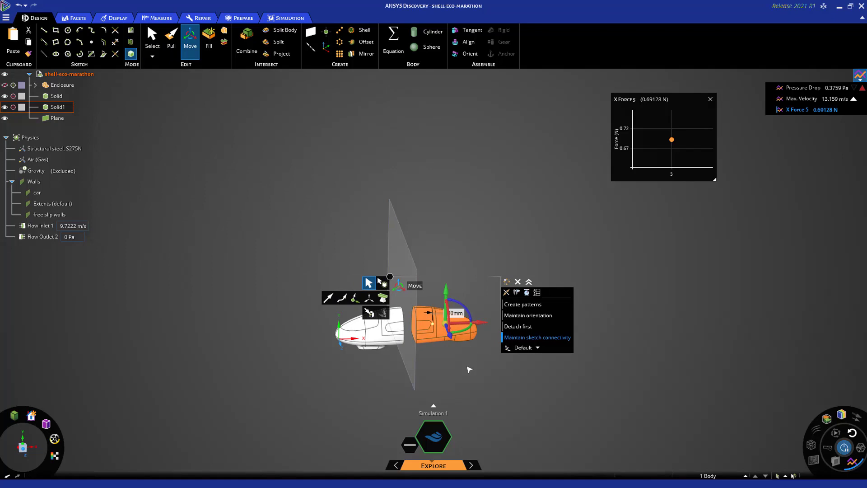
click(469, 370)
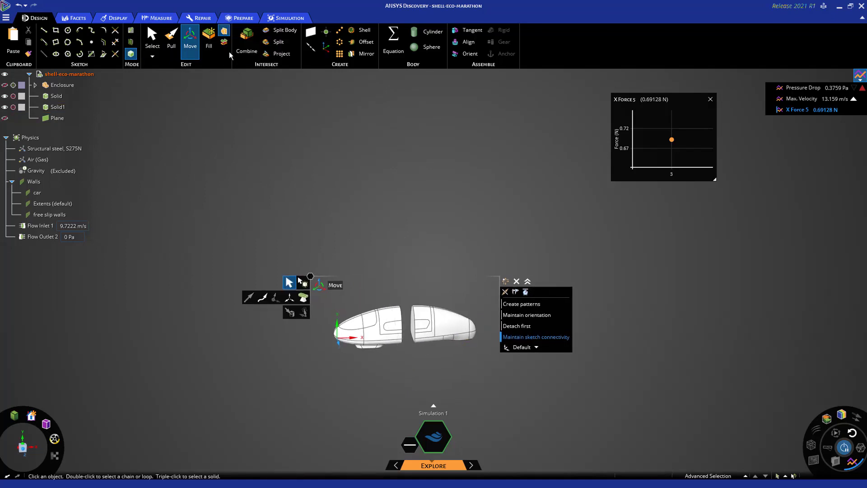
- Blend between the two cut faces to merge the halves into one longer Solid body
key(b)
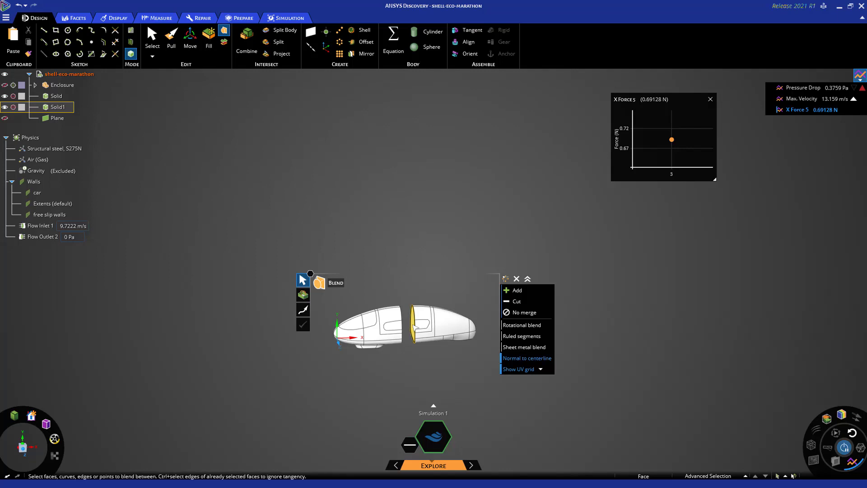
click(414, 326)
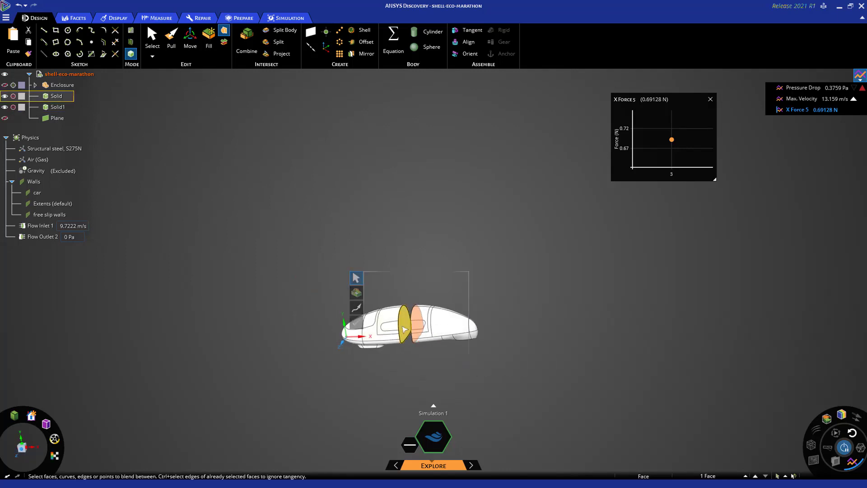
click(416, 324)
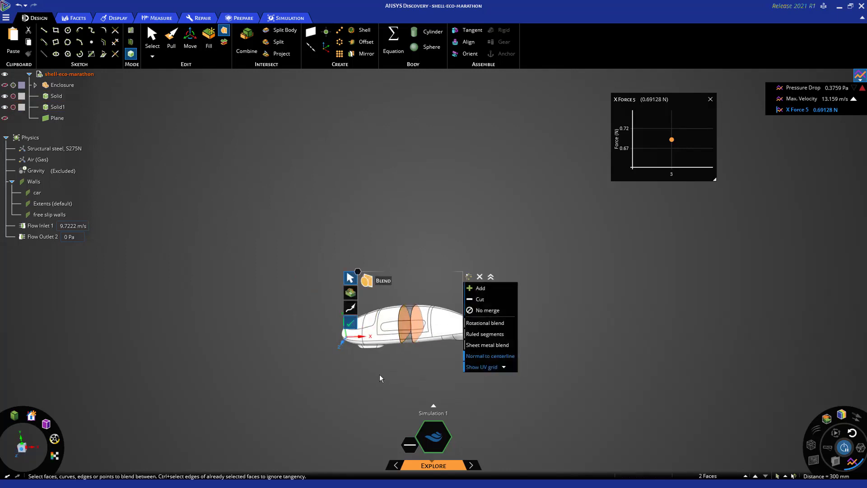
key(Return)
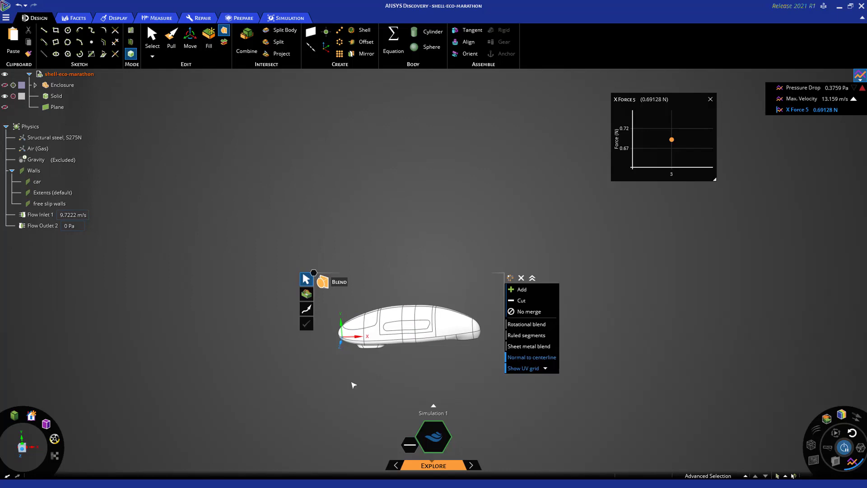
key(Escape)
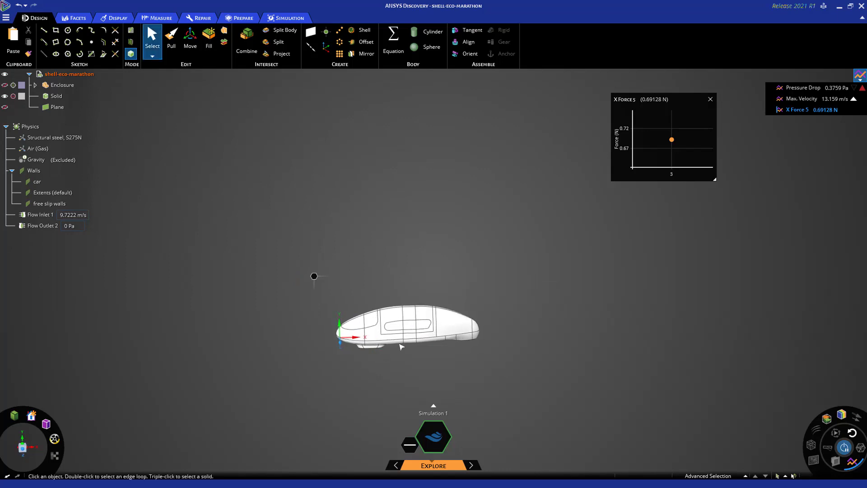
scroll(415, 346, up, 2)
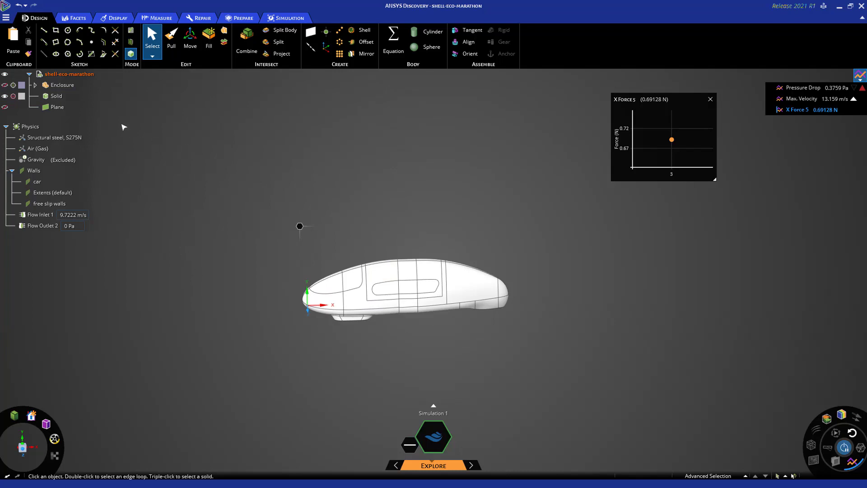
- Show the Enclosure again and run Update Enclosure to regenerate it around the longer car
click(51, 96)
click(59, 85)
click(36, 85)
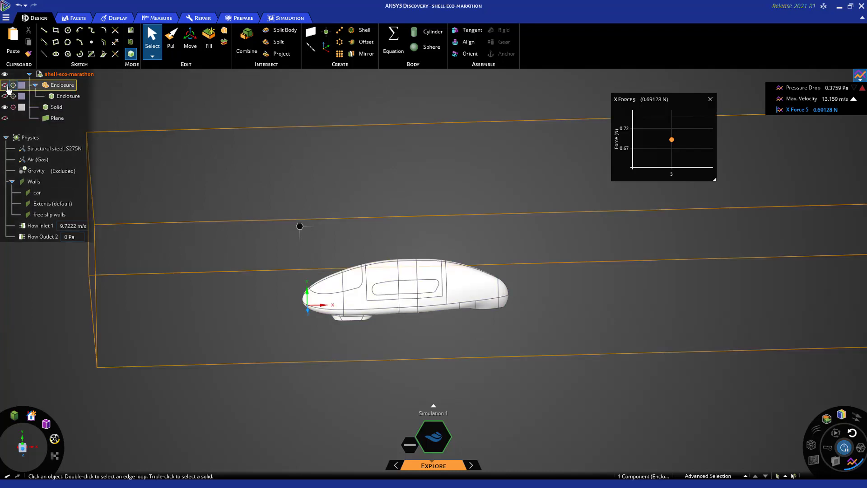
click(4, 85)
click(26, 76)
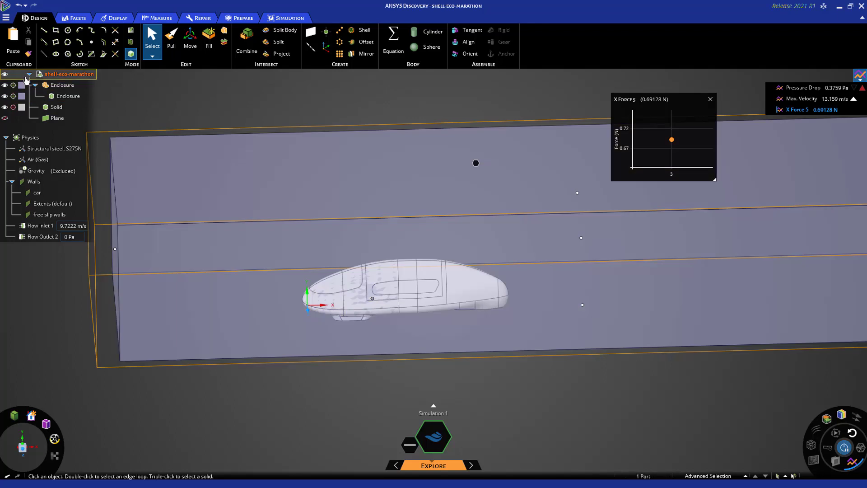
click(60, 97)
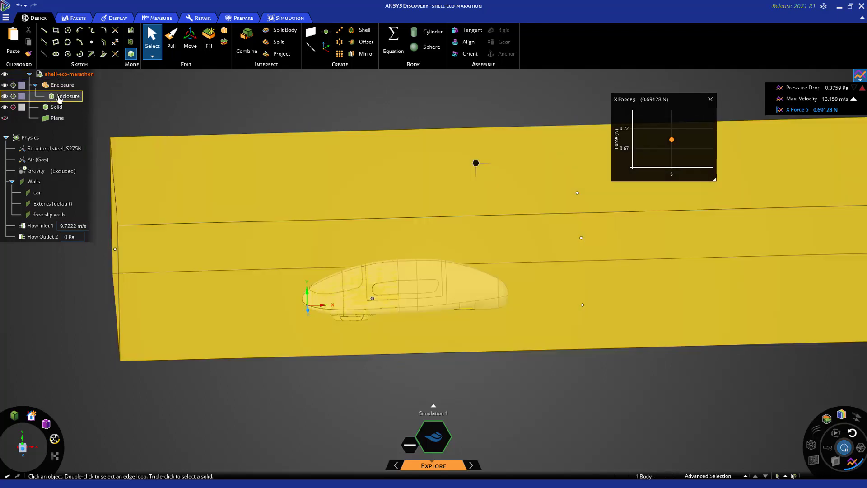
right_click(59, 97)
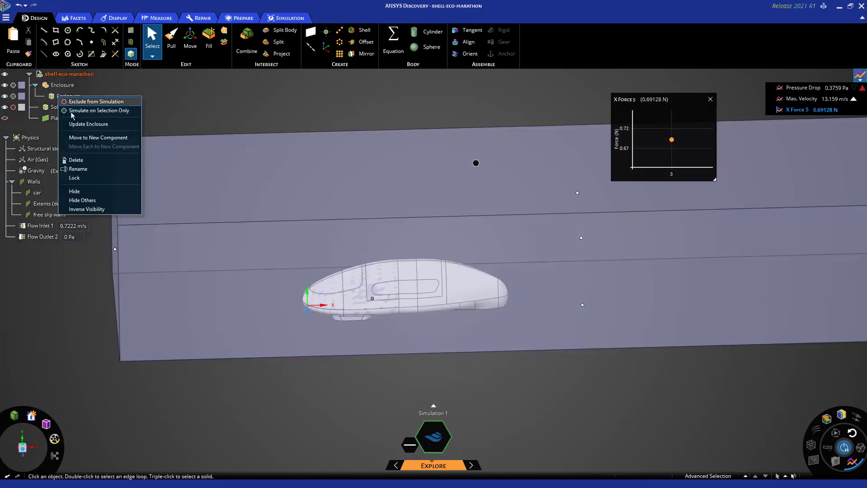
click(81, 124)
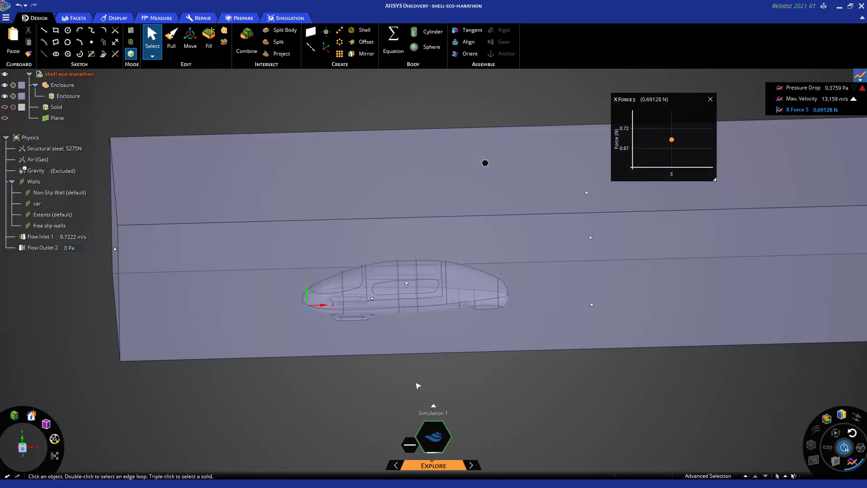
- Review the faces assigned to the flow outlet, flow inlet and car wall
scroll(415, 386, down, 3)
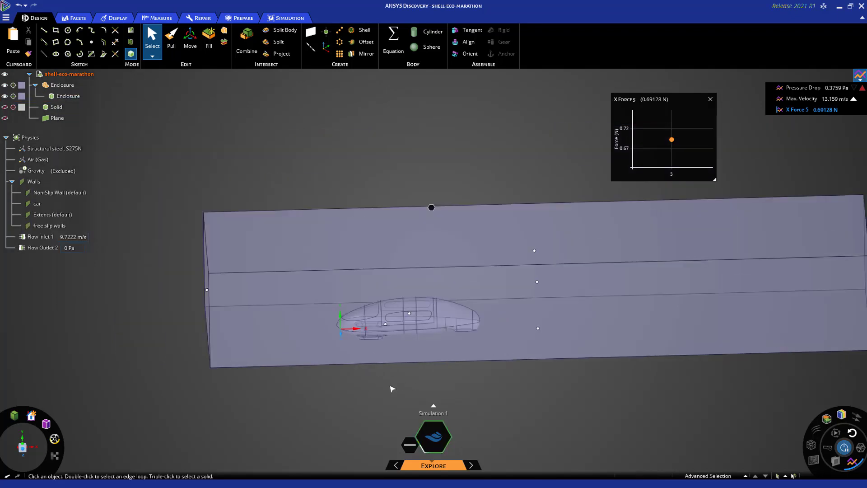
click(36, 248)
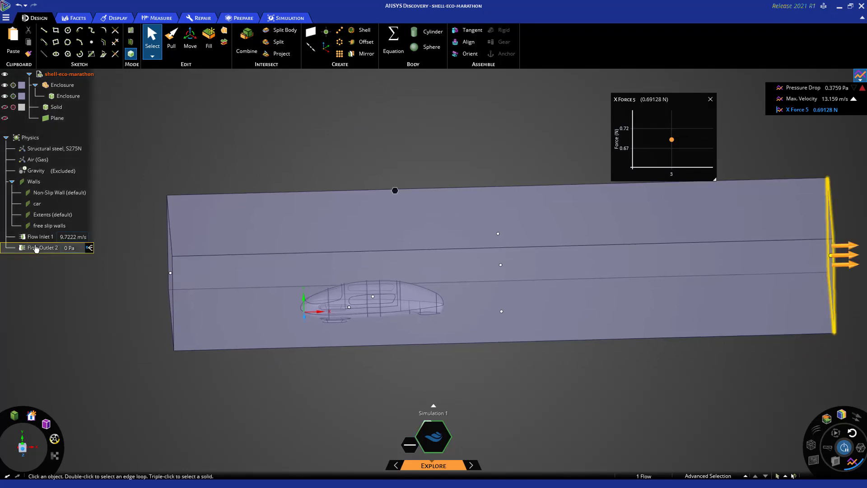
click(39, 237)
click(39, 249)
click(35, 205)
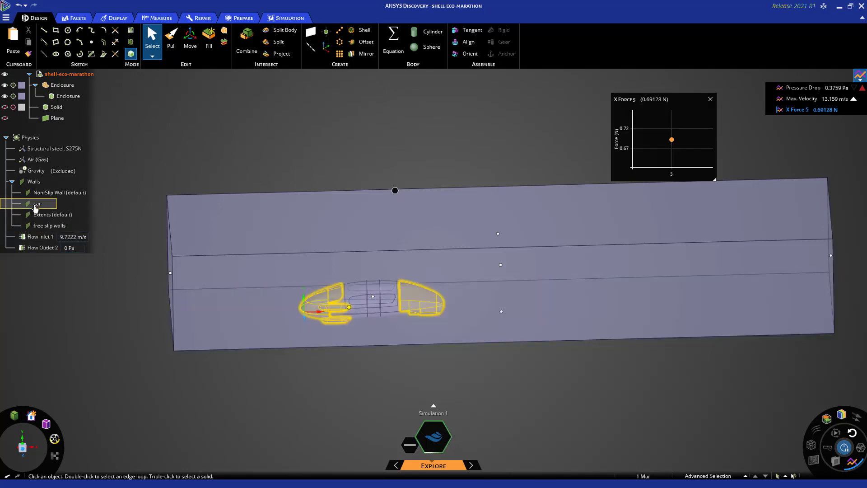
click(36, 204)
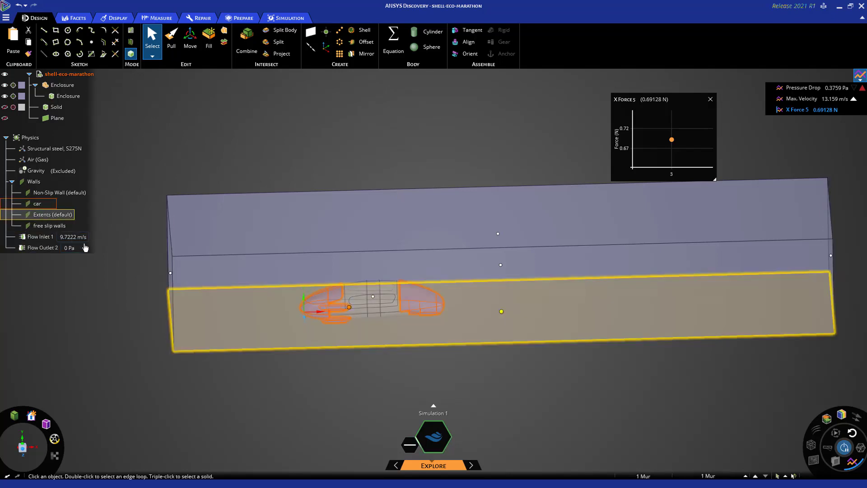
- Edit the car wall to cover all faces of the lengthened car as a stationary no-slip wall
right_click(40, 204)
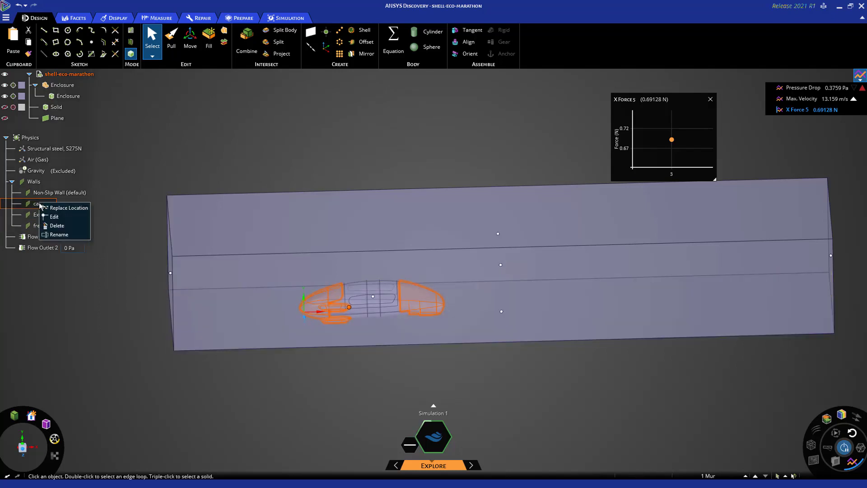
click(54, 217)
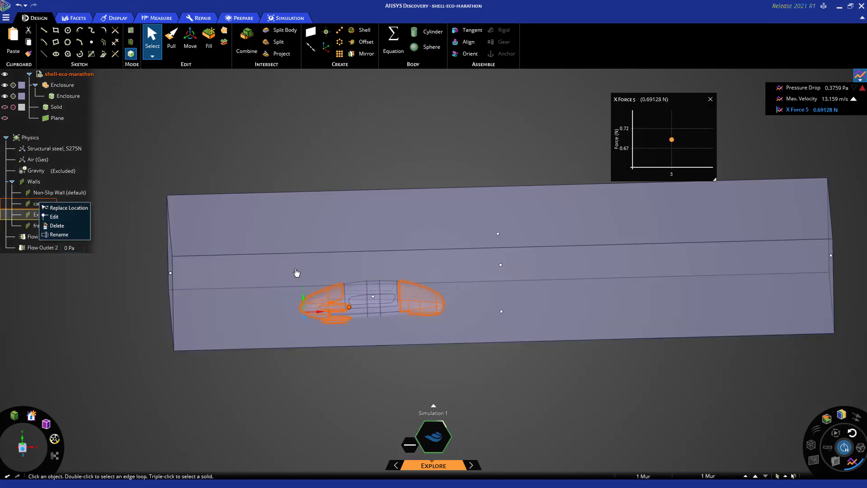
drag(235, 261, 467, 361)
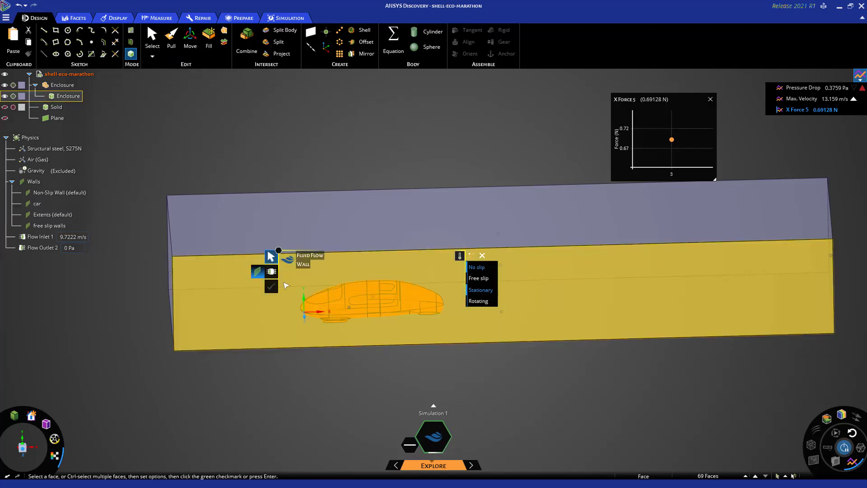
key(Return)
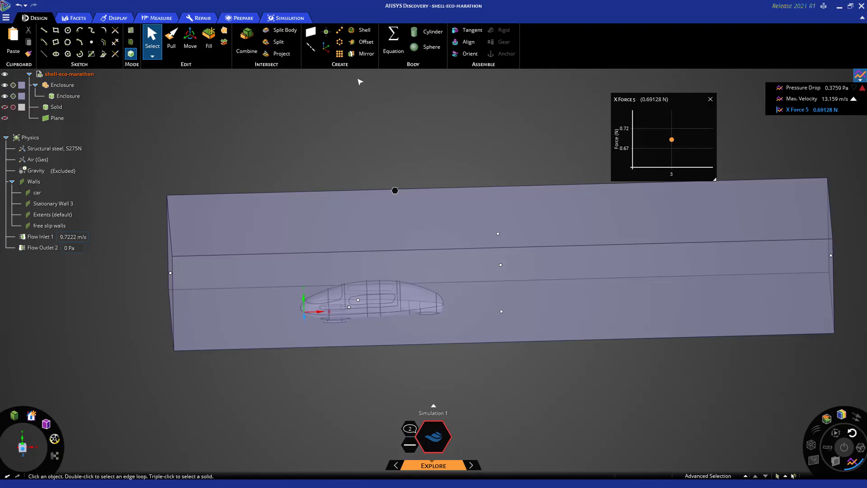
- Reassign the X Force 5 monitor to all 69 faces of the lengthened car, creating X Force 6
click(805, 112)
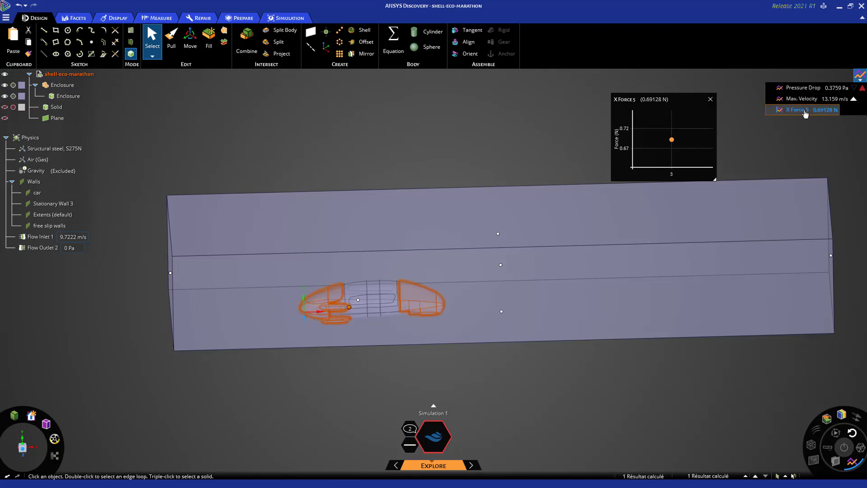
right_click(806, 113)
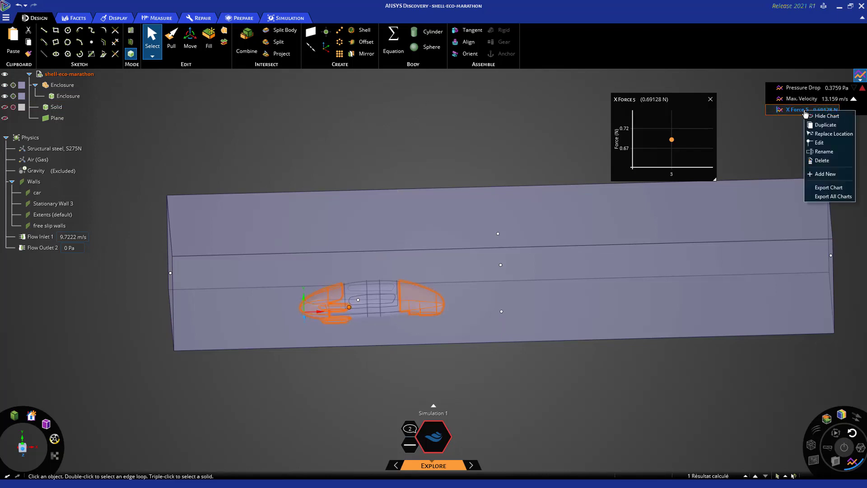
click(828, 135)
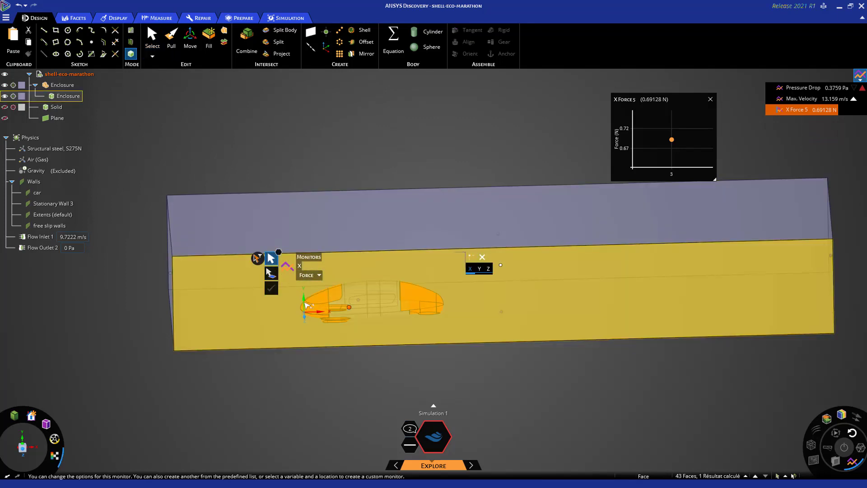
drag(286, 287, 461, 358)
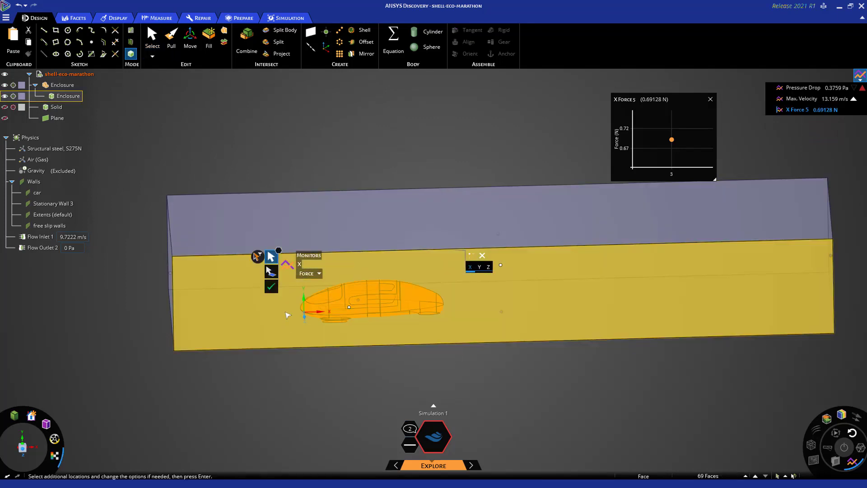
click(271, 286)
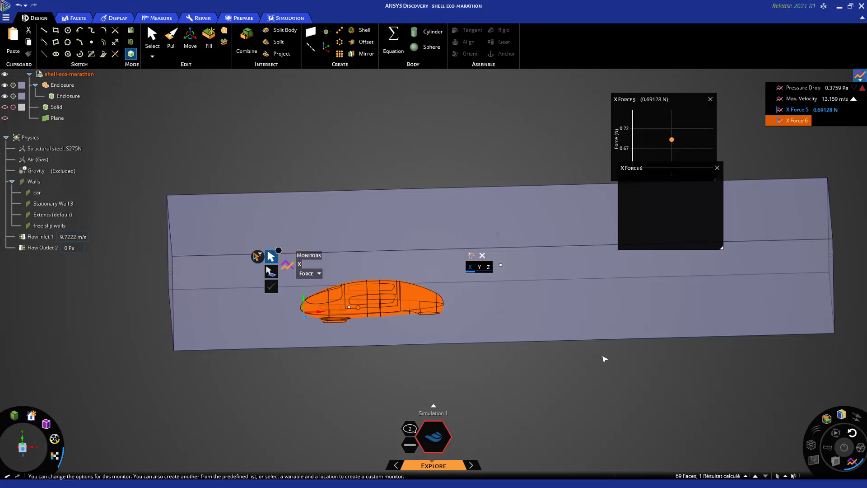
key(Escape)
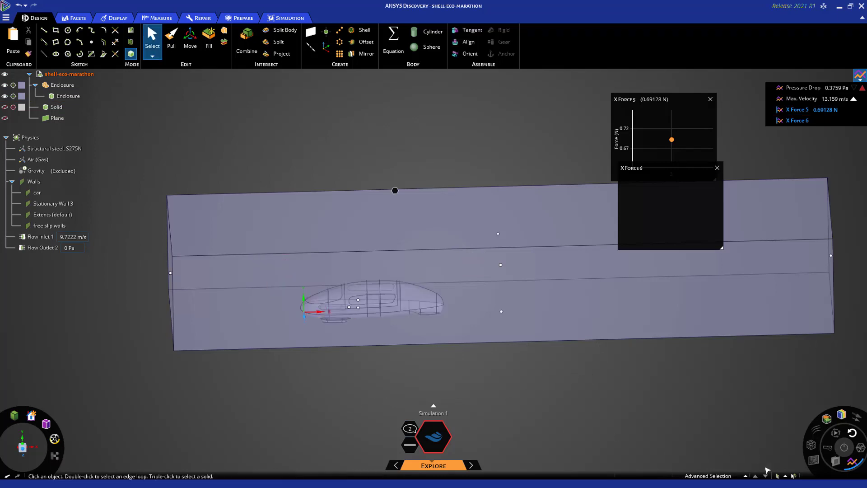
- Solve in Explore mode and read X Force 6 at 0.6262 N on the chart
click(845, 447)
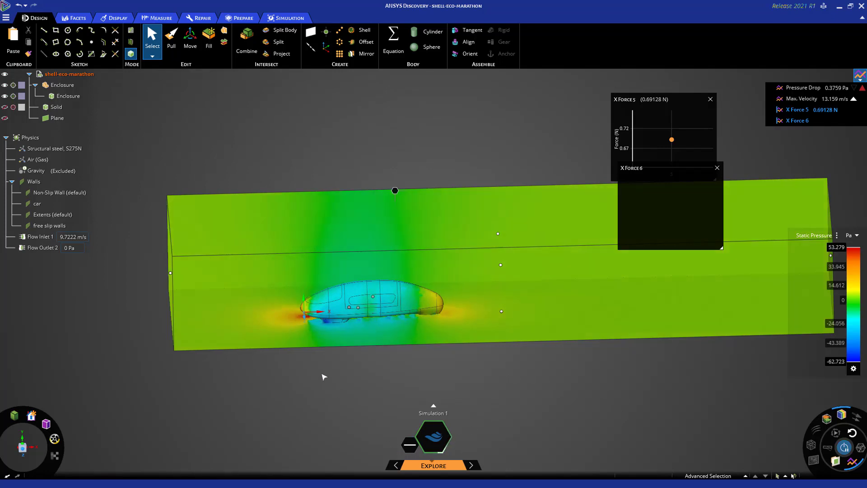
middle_drag(335, 395, 621, 400)
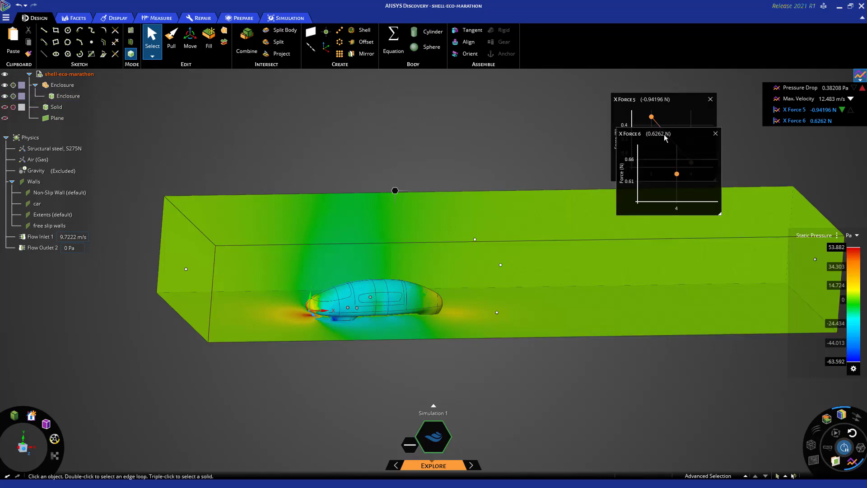
mouse_move(677, 174)
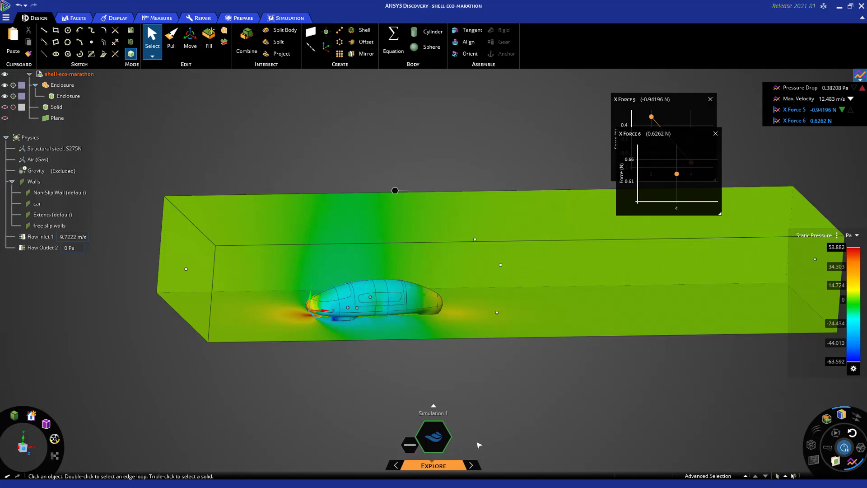
- Switch to the Refine stage and check the faces covered by the car wall and Flow Inlet 1
click(471, 467)
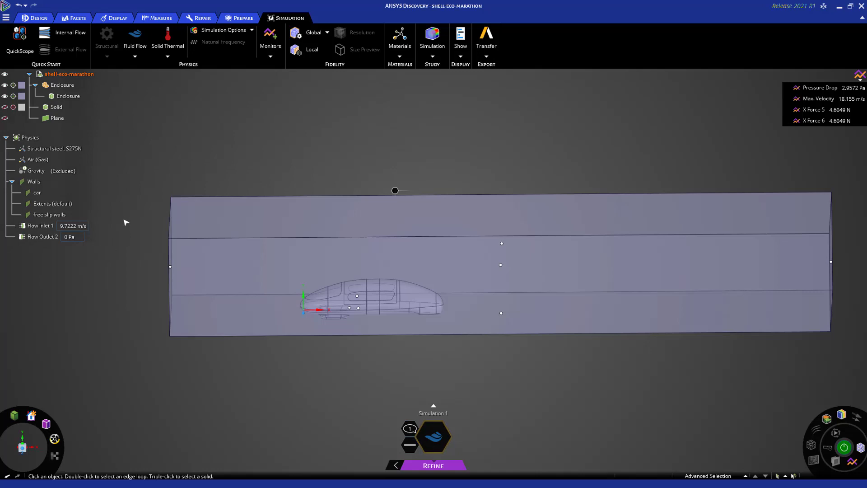
click(51, 192)
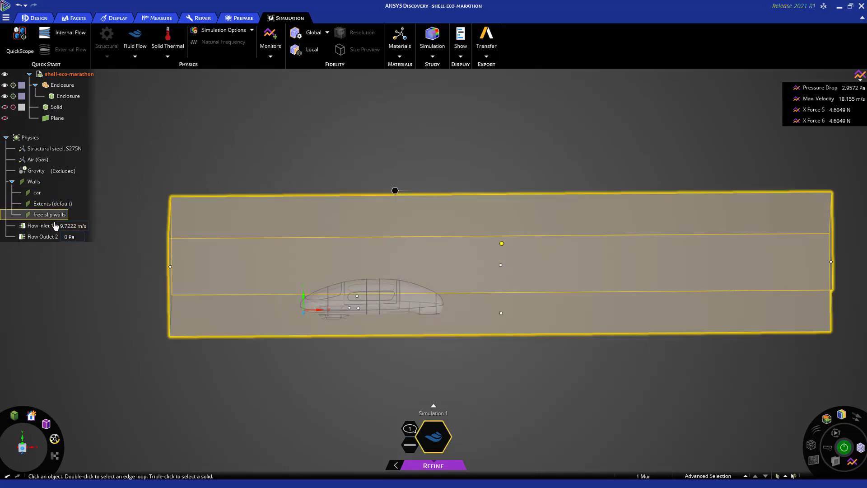
click(53, 227)
key(Escape)
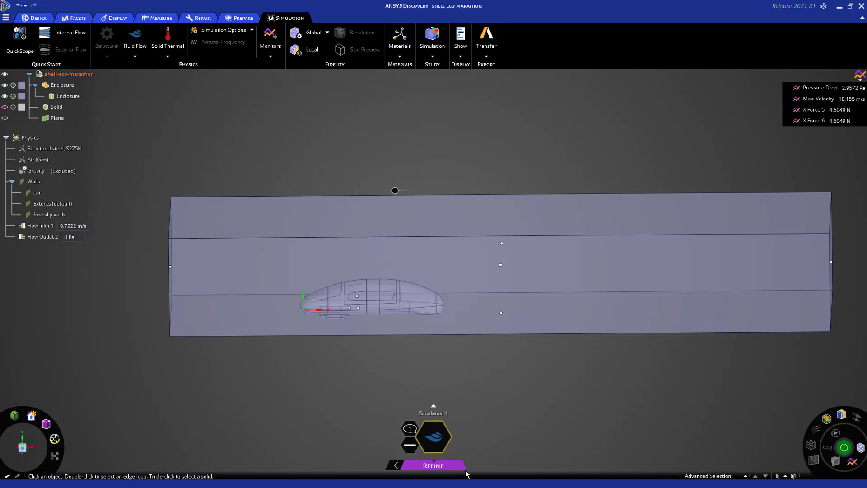
mouse_move(428, 468)
click(327, 34)
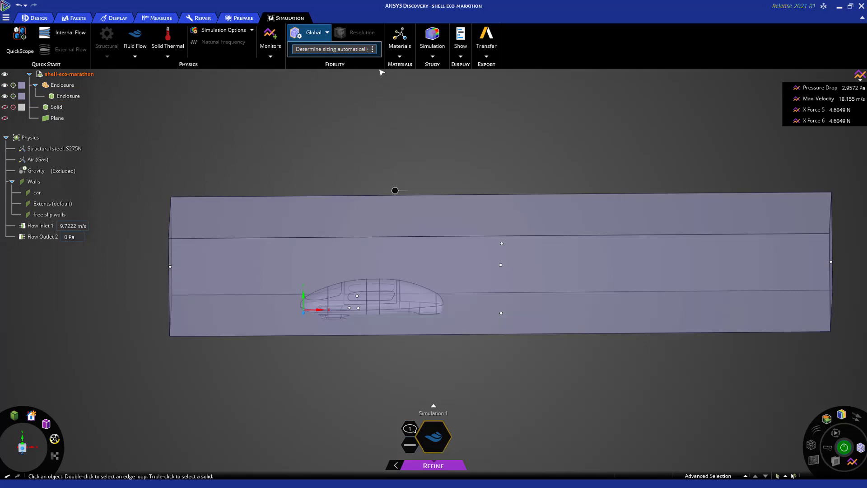
click(368, 50)
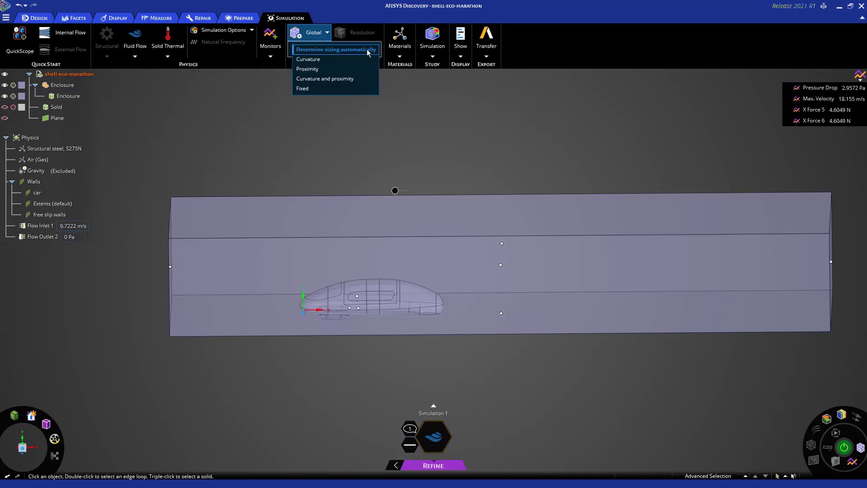
click(354, 120)
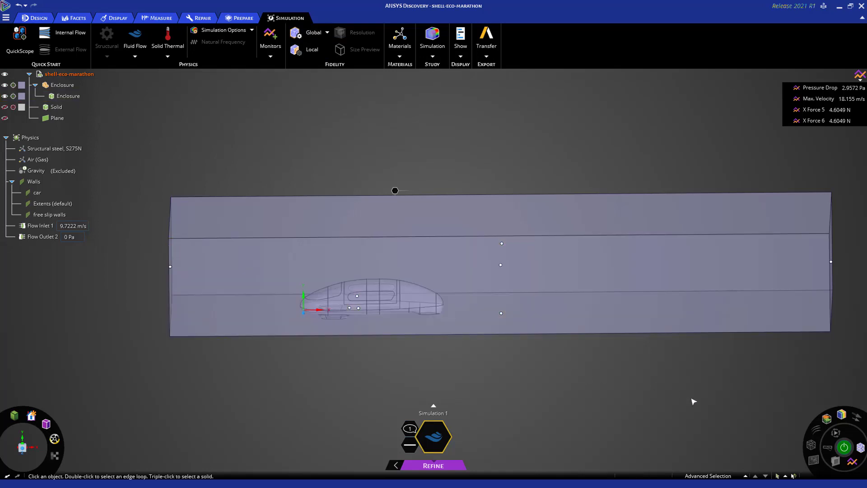
- Start the Refine-fidelity solve of the lengthened car's flow
click(844, 449)
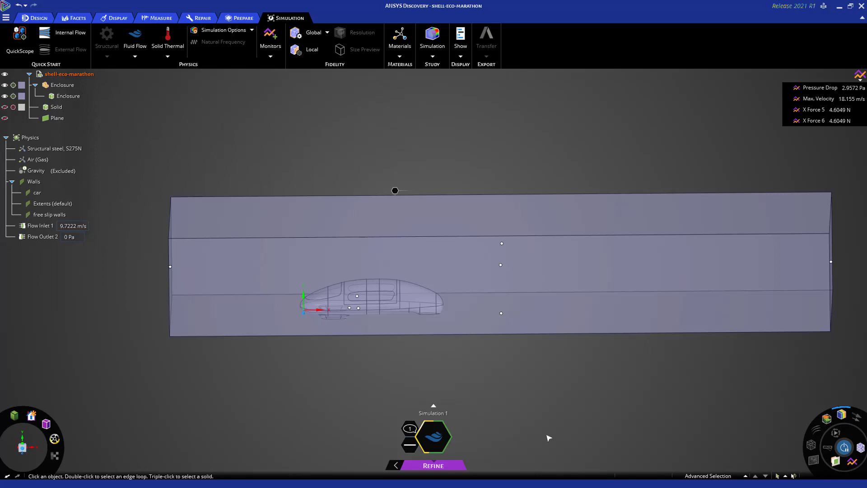
- Display the enclosure mesh, cut it with a section plane, and zoom onto the dense elements around the car
click(821, 461)
click(813, 460)
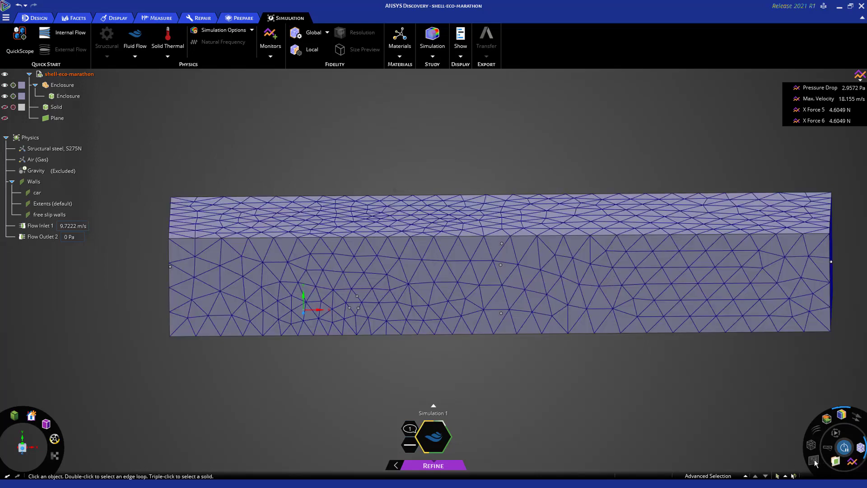
click(835, 461)
middle_drag(620, 403, 468, 348)
scroll(497, 356, up, 5)
click(534, 368)
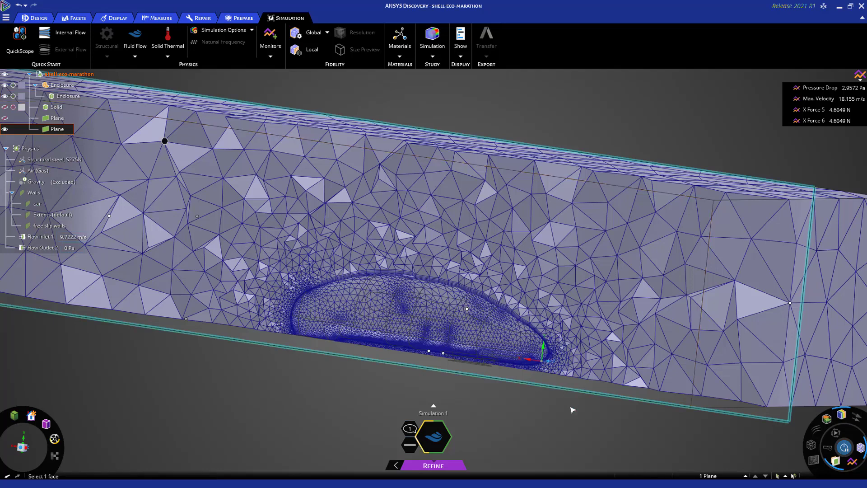
middle_drag(577, 409, 583, 406)
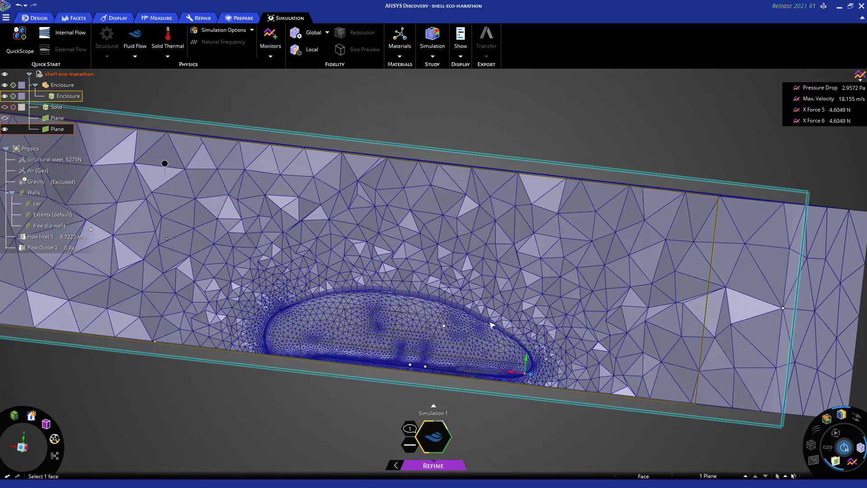
scroll(491, 324, down, 2)
scroll(615, 315, down, 1)
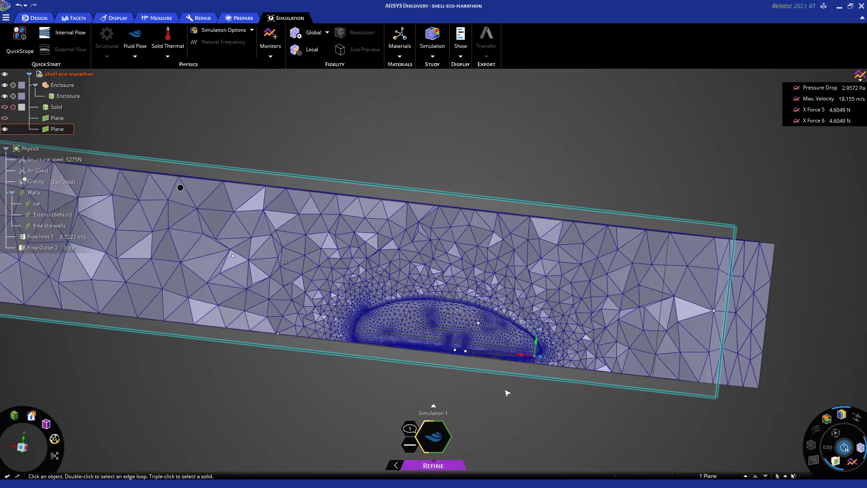
- Tilt the view to inspect the section-plane velocity contour as the Refine solve finishes
shift+middle_drag(493, 389, 498, 440)
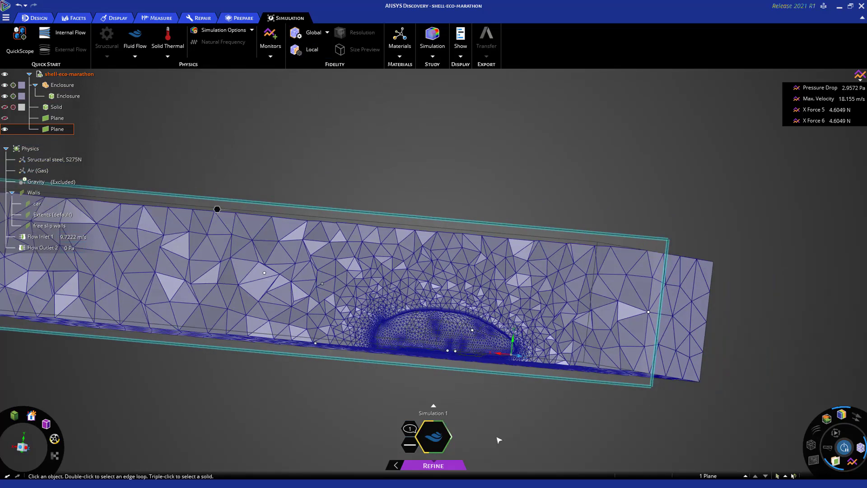